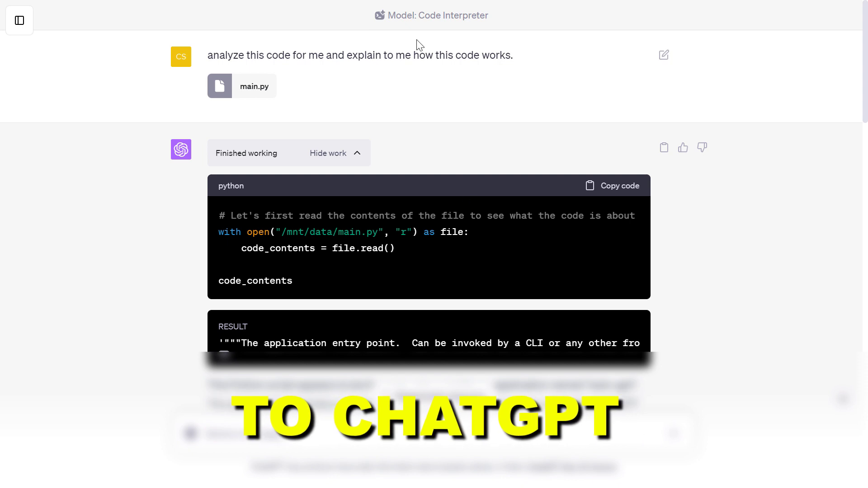
Step: Highlight the Code Interpreter model name and main.py analysis request, then scroll through the analysis
{"action": "left_click_drag", "start_coordinate": [417, 15], "coordinate": [493, 19]}
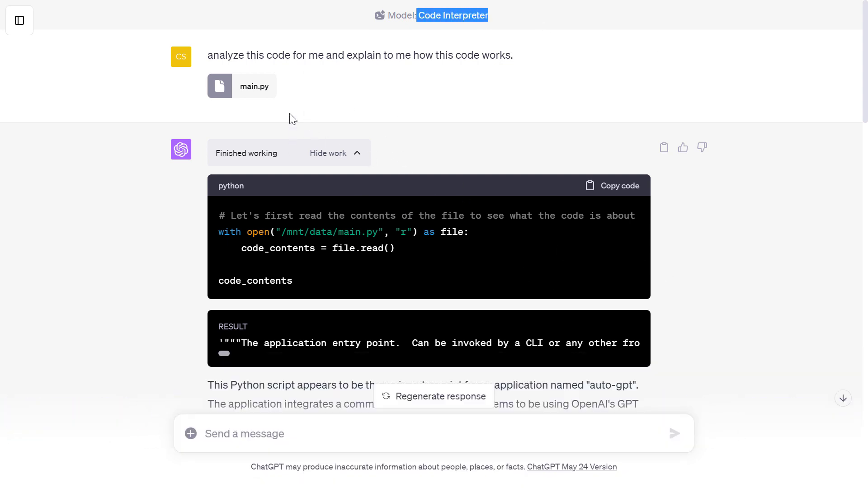
{"action": "left_click_drag", "start_coordinate": [242, 55], "coordinate": [338, 55]}
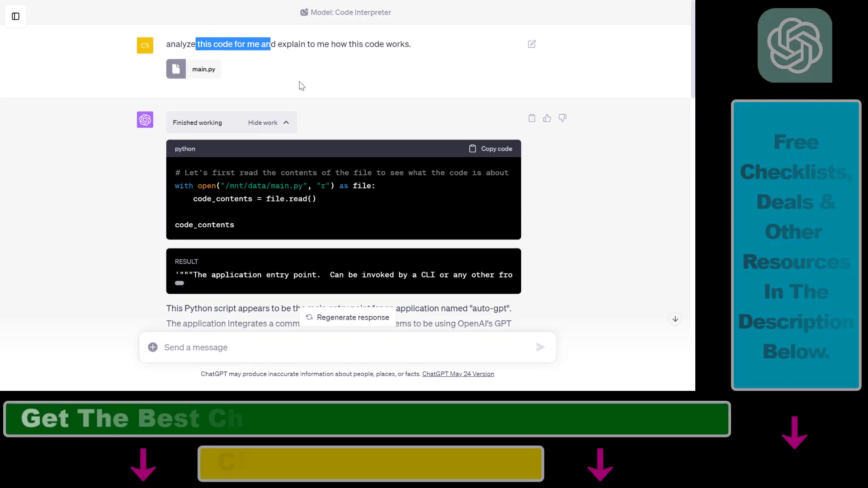
{"action": "scroll", "coordinate": [303, 86], "scroll_direction": "down", "scroll_amount": 4}
{"action": "scroll", "coordinate": [396, 197], "scroll_direction": "down", "scroll_amount": 4}
{"action": "scroll", "coordinate": [396, 197], "scroll_direction": "down", "scroll_amount": 5}
{"action": "left_click_drag", "start_coordinate": [234, 165], "coordinate": [472, 180]}
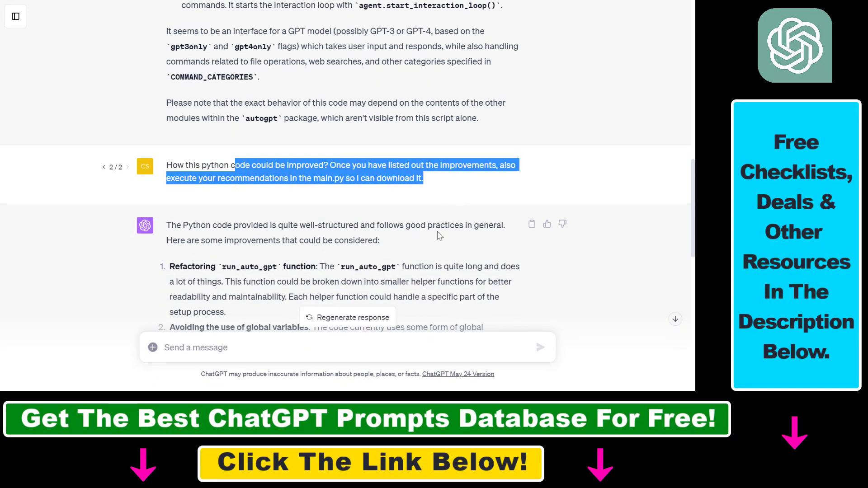
{"action": "scroll", "coordinate": [390, 239], "scroll_direction": "down", "scroll_amount": 1}
{"action": "scroll", "coordinate": [370, 235], "scroll_direction": "down", "scroll_amount": 1}
{"action": "scroll", "coordinate": [342, 188], "scroll_direction": "up", "scroll_amount": 5}
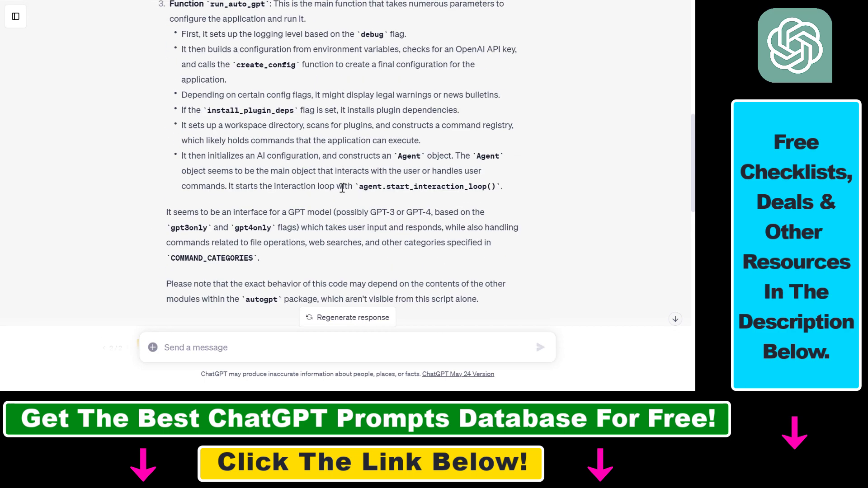
{"action": "scroll", "coordinate": [342, 189], "scroll_direction": "down", "scroll_amount": 9}
{"action": "scroll", "coordinate": [342, 188], "scroll_direction": "up", "scroll_amount": 2}
{"action": "scroll", "coordinate": [342, 188], "scroll_direction": "up", "scroll_amount": 2}
Step: Highlight the improvement request and scroll to the six improvements and saved main_updated.py
{"action": "left_click_drag", "start_coordinate": [211, 134], "coordinate": [406, 136]}
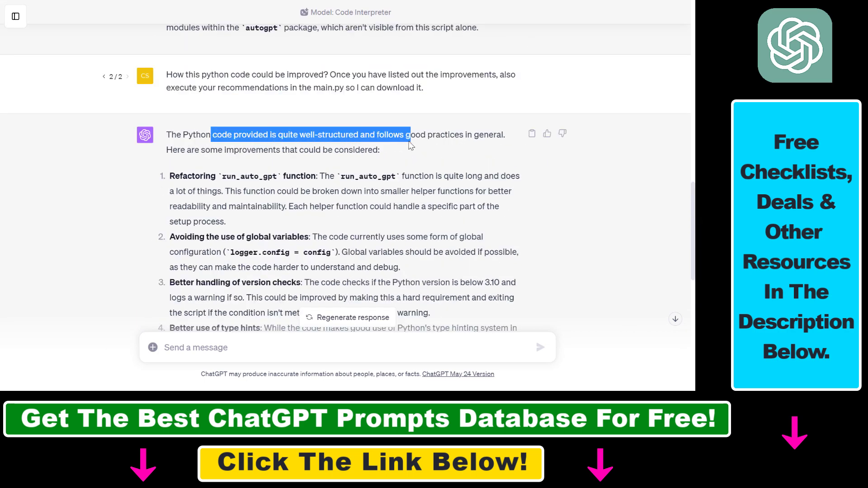
{"action": "left_click_drag", "start_coordinate": [442, 75], "coordinate": [484, 75]}
{"action": "scroll", "coordinate": [294, 207], "scroll_direction": "down", "scroll_amount": 4}
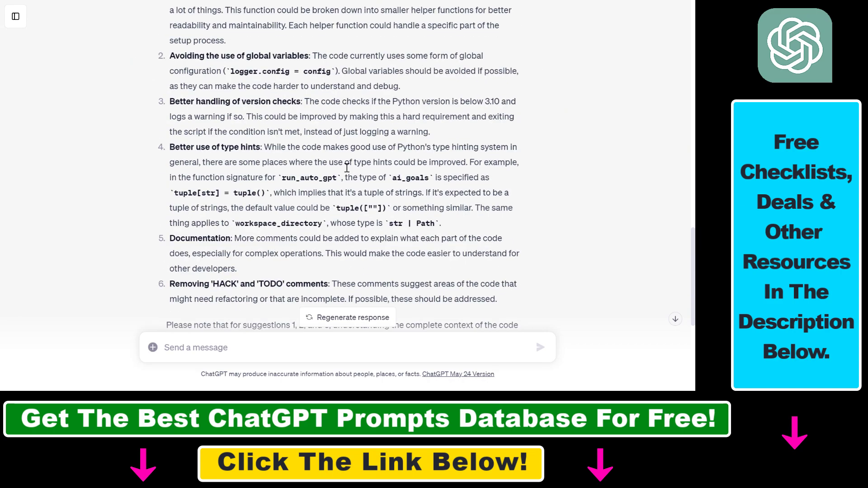
{"action": "scroll", "coordinate": [290, 221], "scroll_direction": "down", "scroll_amount": 3}
{"action": "scroll", "coordinate": [280, 235], "scroll_direction": "down", "scroll_amount": 3}
{"action": "scroll", "coordinate": [313, 215], "scroll_direction": "up", "scroll_amount": 2}
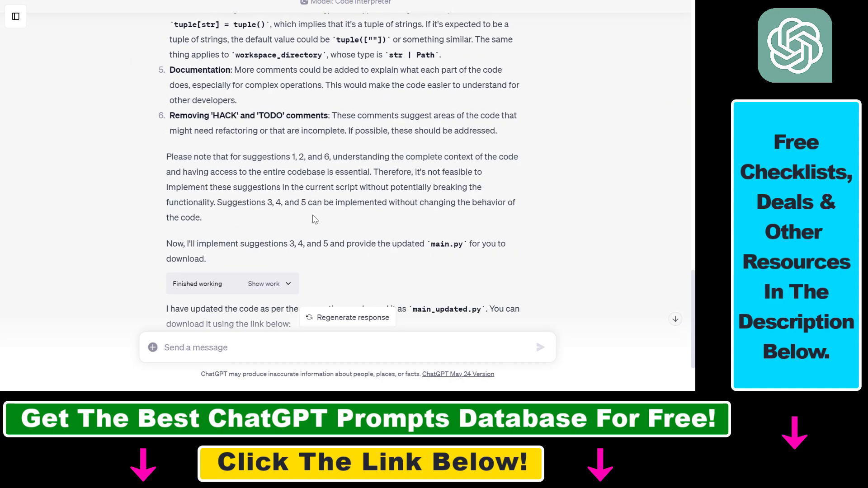
{"action": "scroll", "coordinate": [313, 215], "scroll_direction": "up", "scroll_amount": 10}
{"action": "scroll", "coordinate": [313, 220], "scroll_direction": "down", "scroll_amount": 3}
{"action": "scroll", "coordinate": [314, 222], "scroll_direction": "down", "scroll_amount": 10}
{"action": "scroll", "coordinate": [315, 224], "scroll_direction": "down", "scroll_amount": 5}
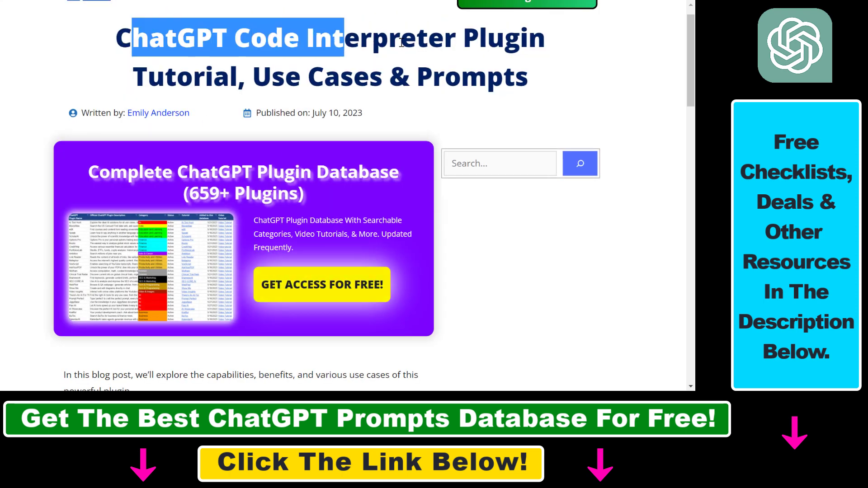
Step: Highlight the tutorial title, emphasizing 'Code Interpreter'
{"action": "left_click_drag", "start_coordinate": [140, 40], "coordinate": [428, 41]}
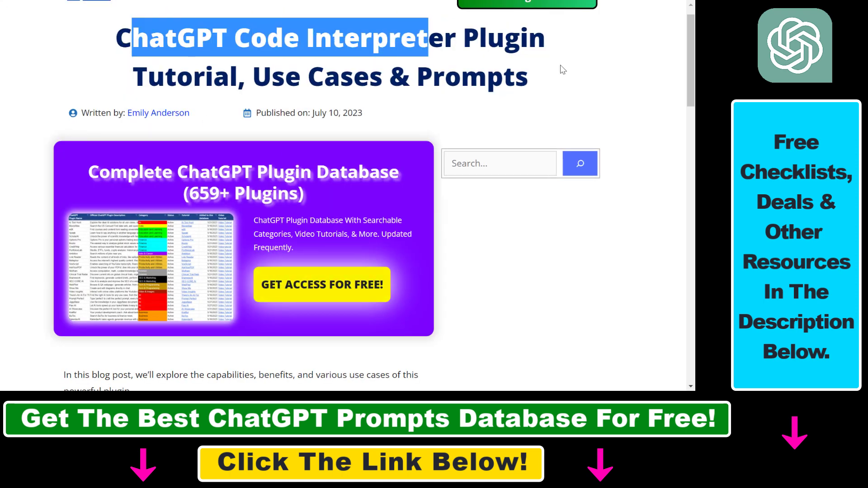
{"action": "left_click", "coordinate": [286, 51]}
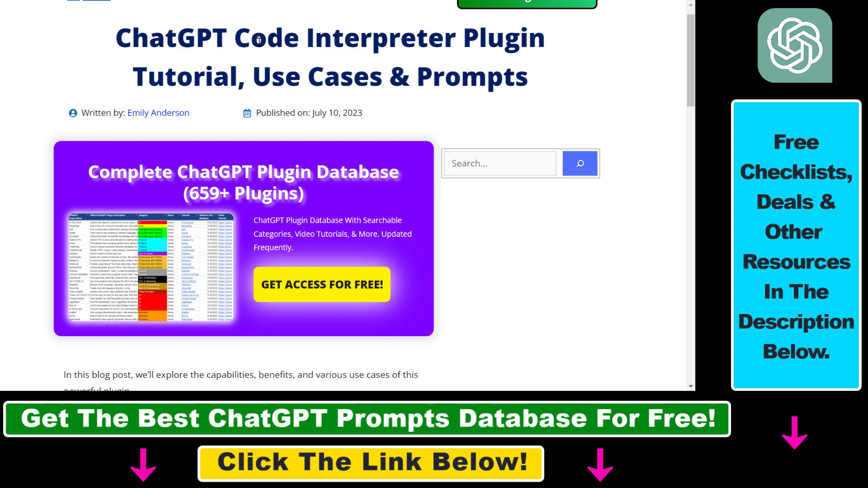
{"action": "left_click_drag", "start_coordinate": [257, 41], "coordinate": [478, 41]}
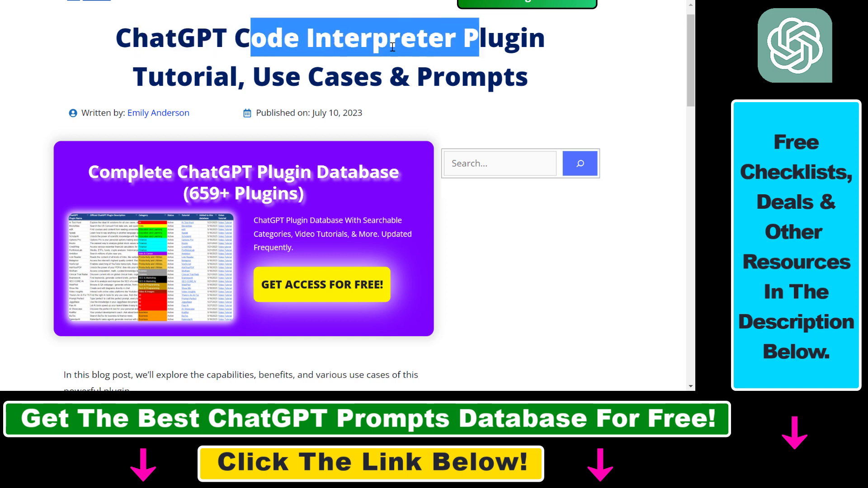
{"action": "left_click_drag", "start_coordinate": [97, 40], "coordinate": [445, 40]}
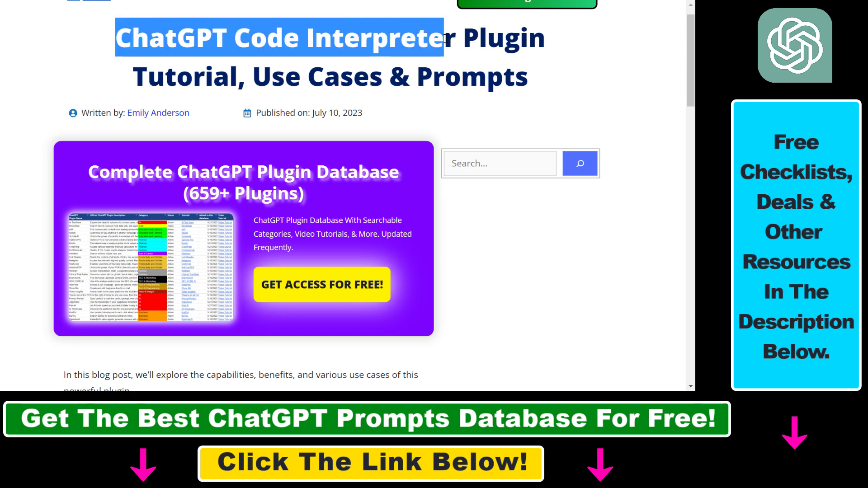
{"action": "left_click_drag", "start_coordinate": [691, 93], "coordinate": [694, 152]}
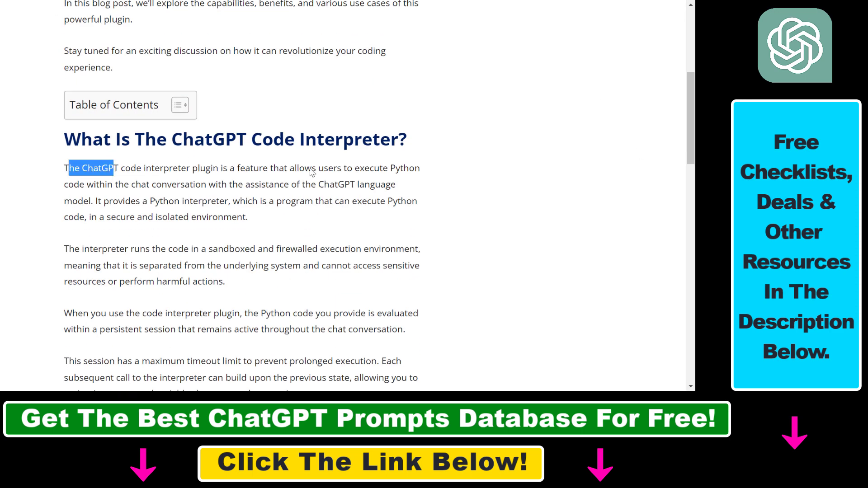
Step: Highlight the definition, the Use Cases heading and the 10 Prompt Examples heading
{"action": "left_click_drag", "start_coordinate": [68, 168], "coordinate": [403, 168]}
{"action": "left_click", "coordinate": [82, 240]}
{"action": "scroll", "coordinate": [83, 239], "scroll_direction": "down", "scroll_amount": 6}
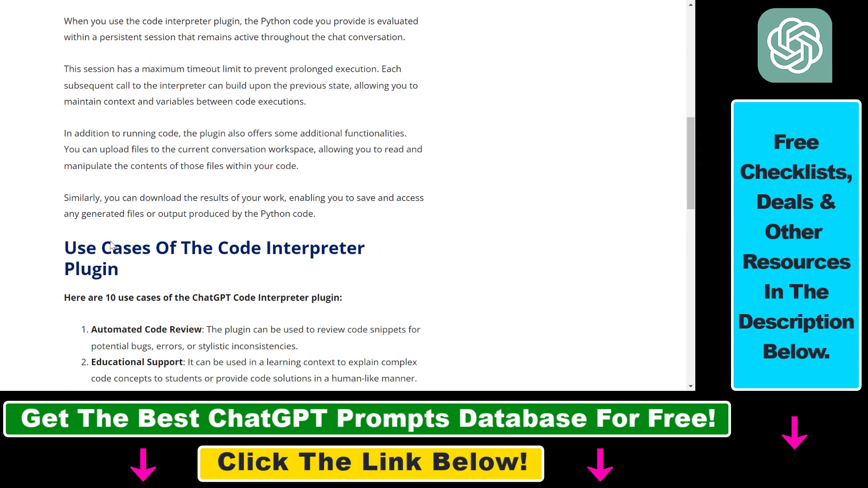
{"action": "triple_click", "coordinate": [81, 252]}
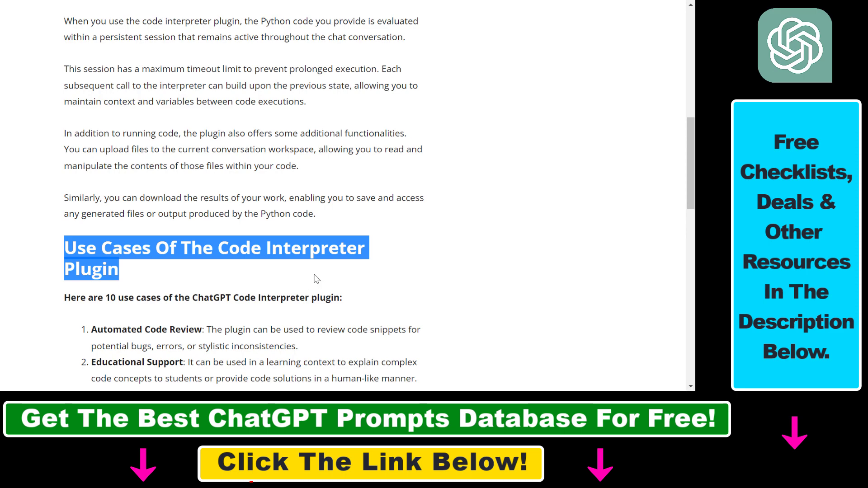
{"action": "left_click_drag", "start_coordinate": [687, 205], "coordinate": [688, 258]}
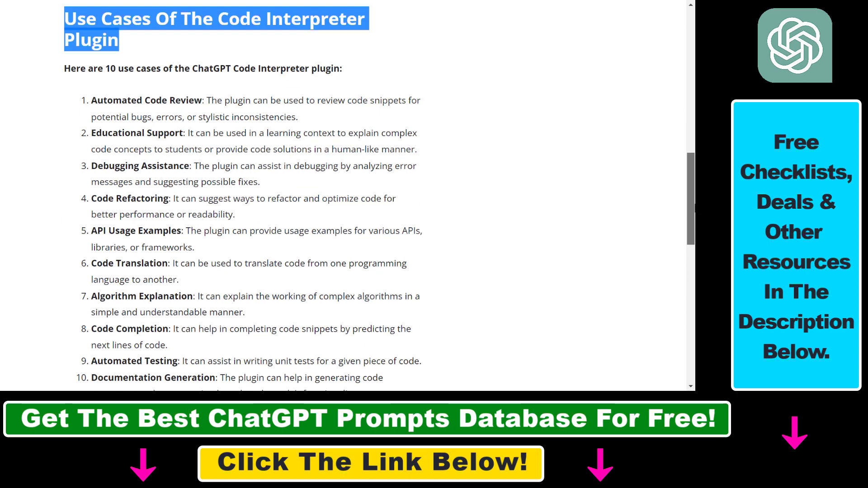
{"action": "left_click_drag", "start_coordinate": [50, 328], "coordinate": [407, 347]}
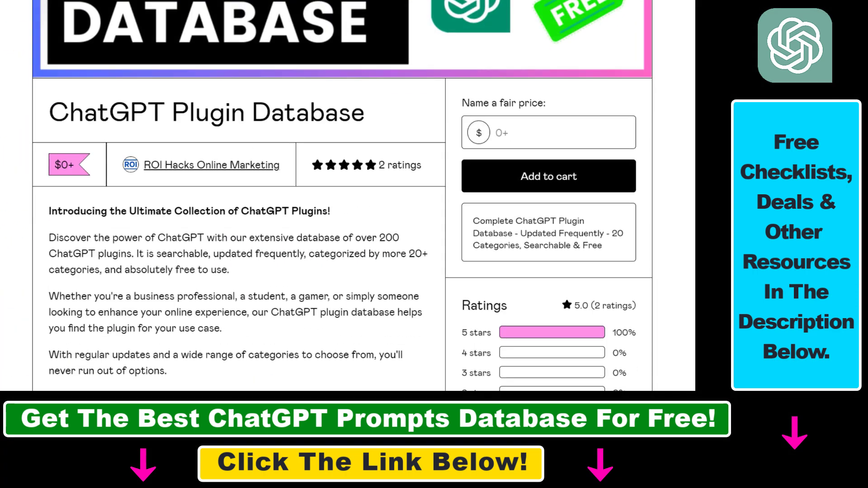
Step: Highlight the ChatGPT Plugin Database title on the Gumroad product page
{"action": "scroll", "coordinate": [49, 108], "scroll_direction": "down", "scroll_amount": 1}
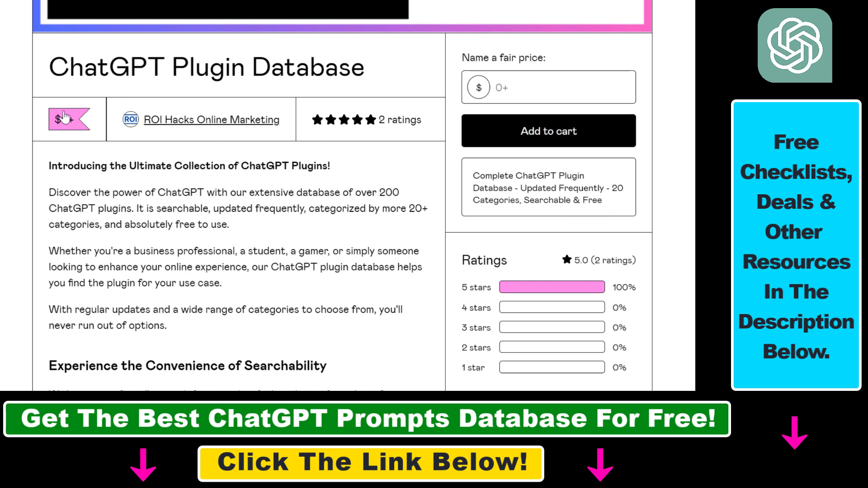
{"action": "left_click_drag", "start_coordinate": [48, 68], "coordinate": [400, 76]}
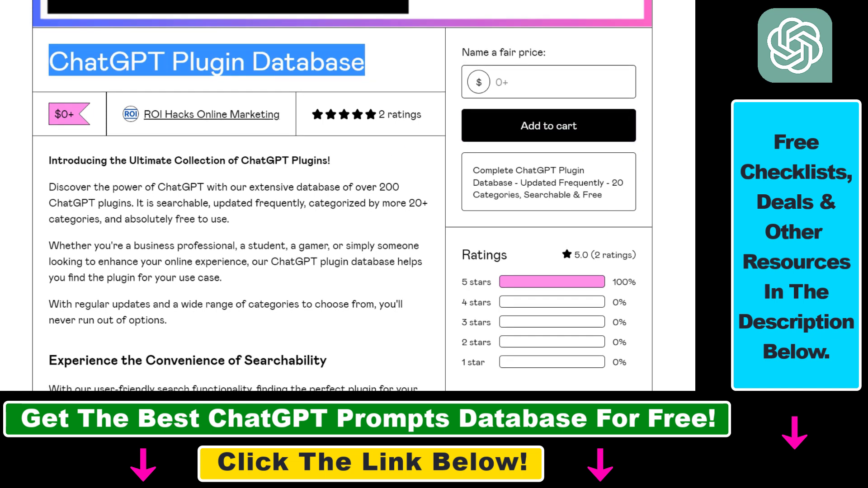
{"action": "scroll", "coordinate": [342, 194], "scroll_direction": "down", "scroll_amount": 4}
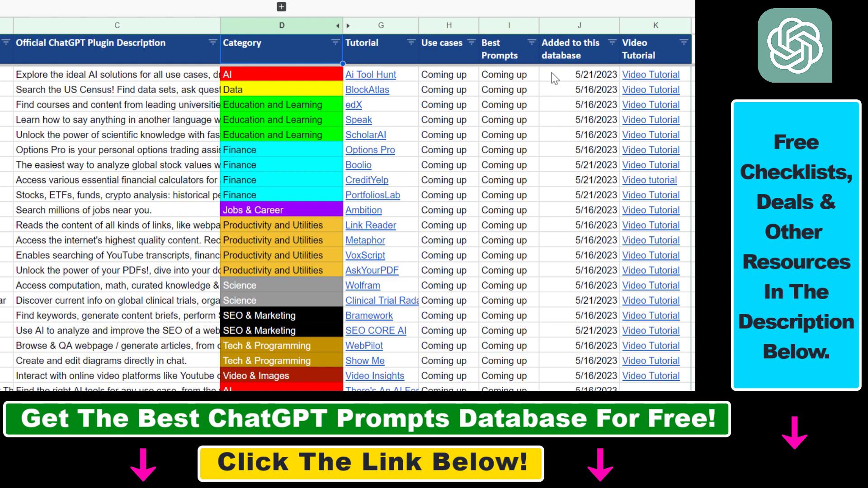
{"action": "mouse_move", "coordinate": [650, 104]}
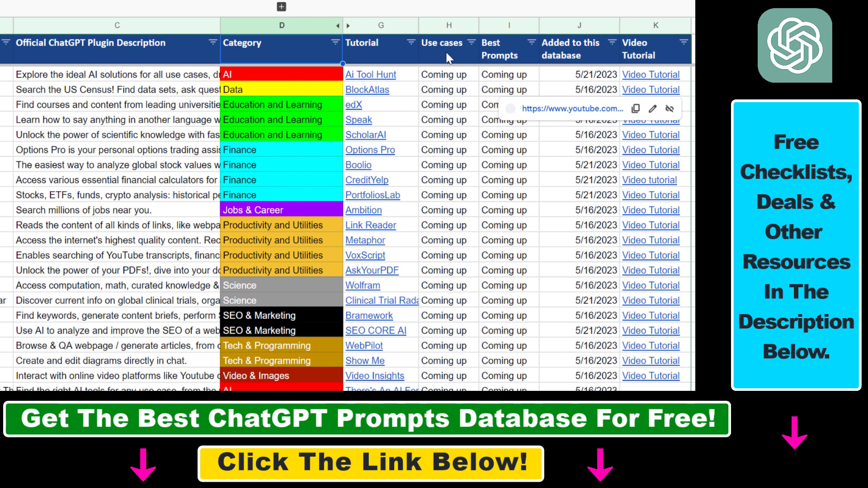
Step: Browse the plugin spreadsheet's Tutorial column, then select the Name a fair price field
{"action": "left_click", "coordinate": [531, 52]}
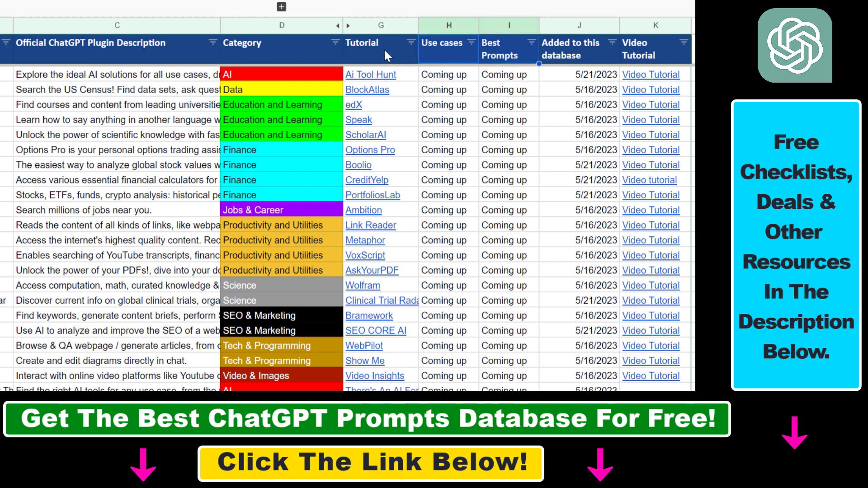
{"action": "left_click", "coordinate": [374, 59]}
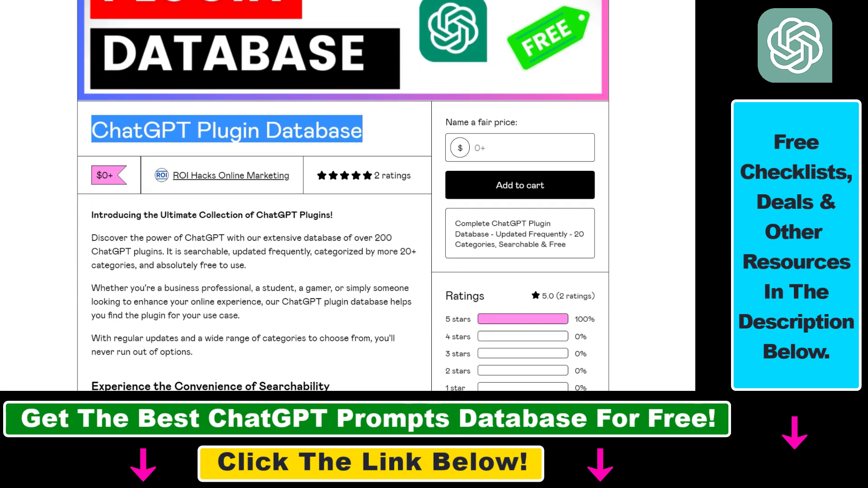
{"action": "scroll", "coordinate": [343, 194], "scroll_direction": "down", "scroll_amount": 2}
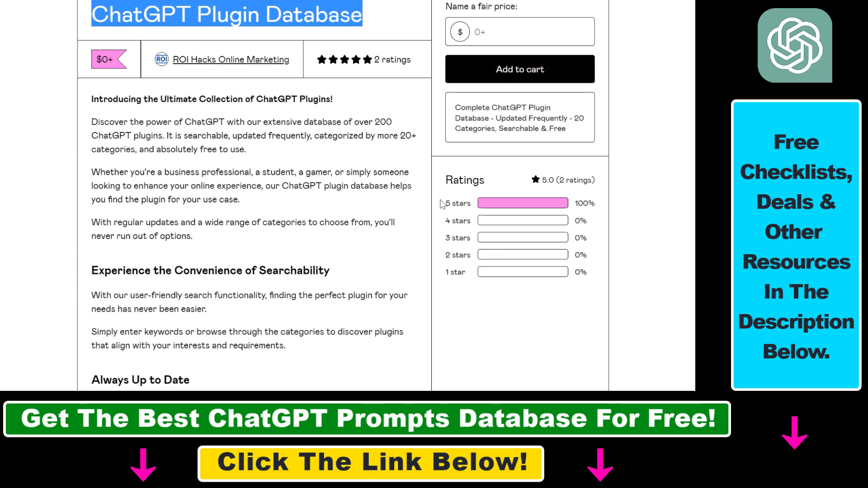
{"action": "left_click", "coordinate": [489, 31]}
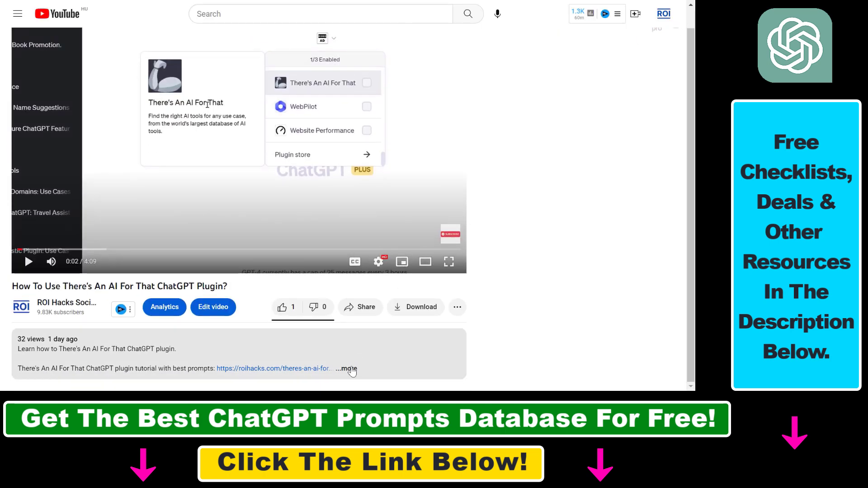
Step: Expand the video description and scroll to the plugin database link
{"action": "left_click", "coordinate": [347, 369]}
{"action": "scroll", "coordinate": [334, 346], "scroll_direction": "down", "scroll_amount": 2}
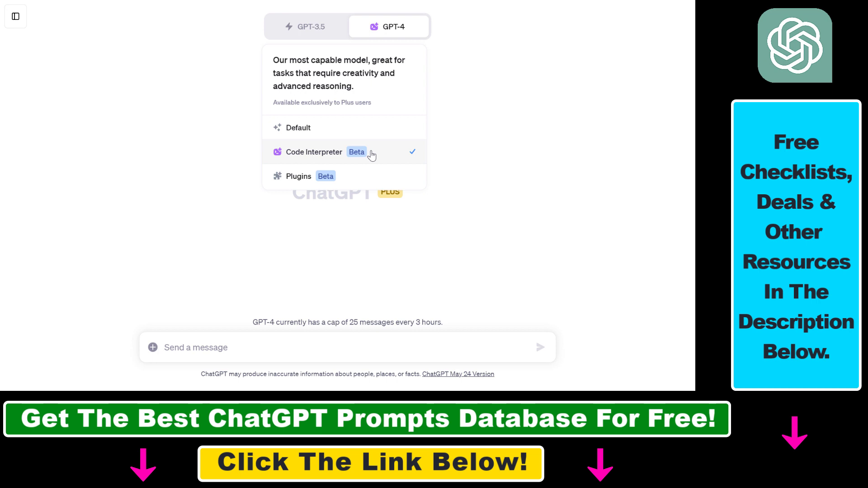
Step: Set the new chat to GPT-4 with Code Interpreter (Beta), briefly toggling to GPT-3.5
{"action": "mouse_move", "coordinate": [389, 26]}
{"action": "left_click", "coordinate": [378, 157]}
{"action": "double_click", "coordinate": [389, 192]}
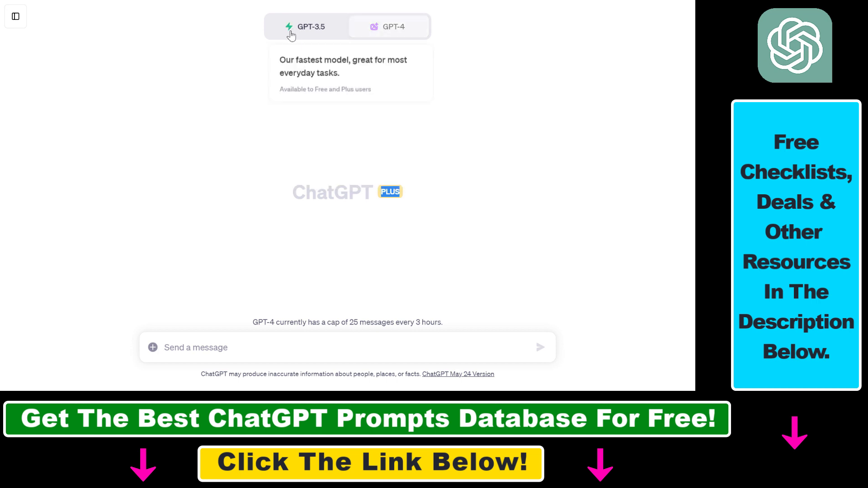
{"action": "left_click", "coordinate": [313, 28]}
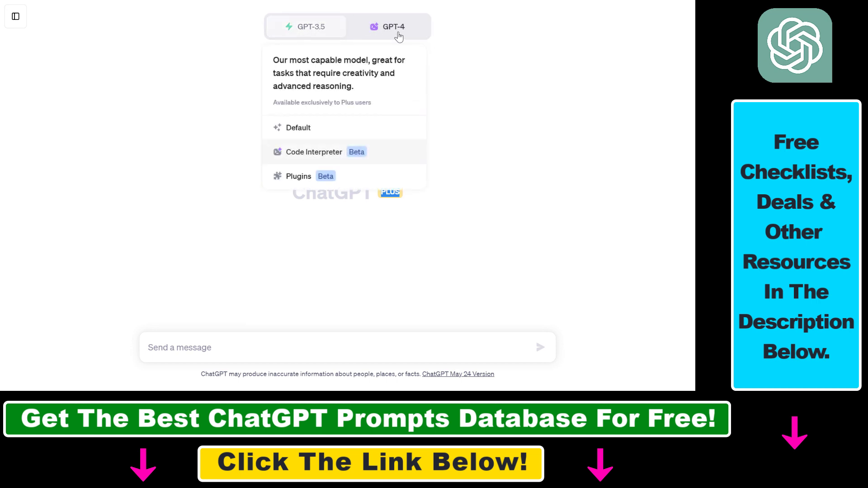
{"action": "left_click", "coordinate": [393, 34]}
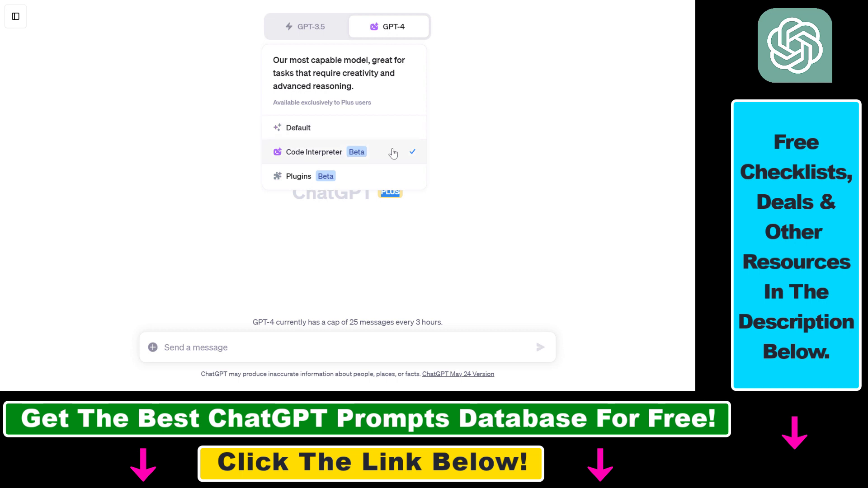
{"action": "left_click", "coordinate": [314, 155]}
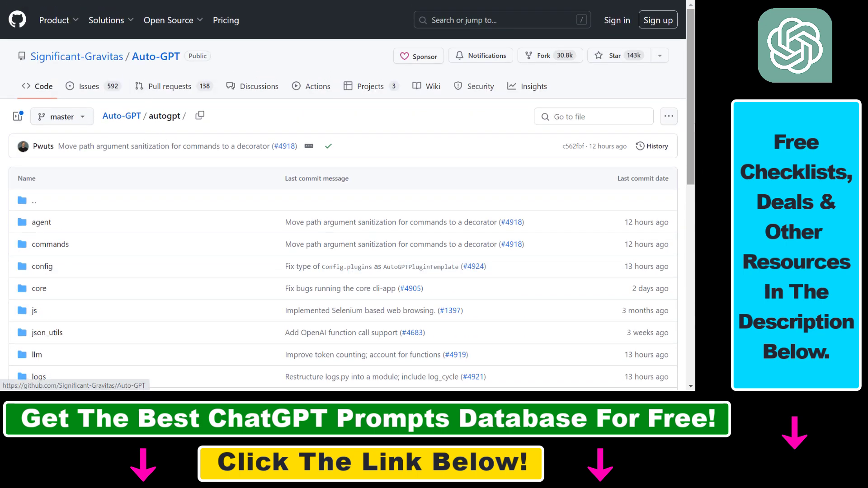
Step: Scroll down the autogpt folder's file list to main.py
{"action": "scroll", "coordinate": [161, 90], "scroll_direction": "down", "scroll_amount": 1}
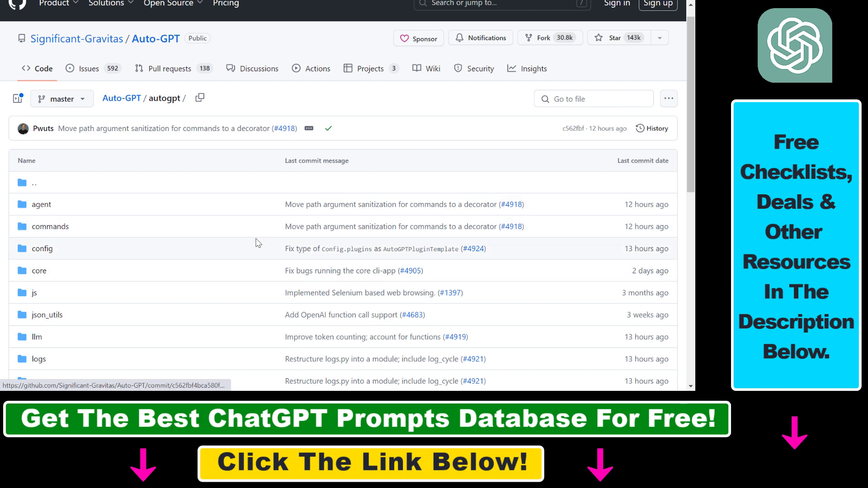
{"action": "scroll", "coordinate": [691, 185], "scroll_direction": "down", "scroll_amount": 10}
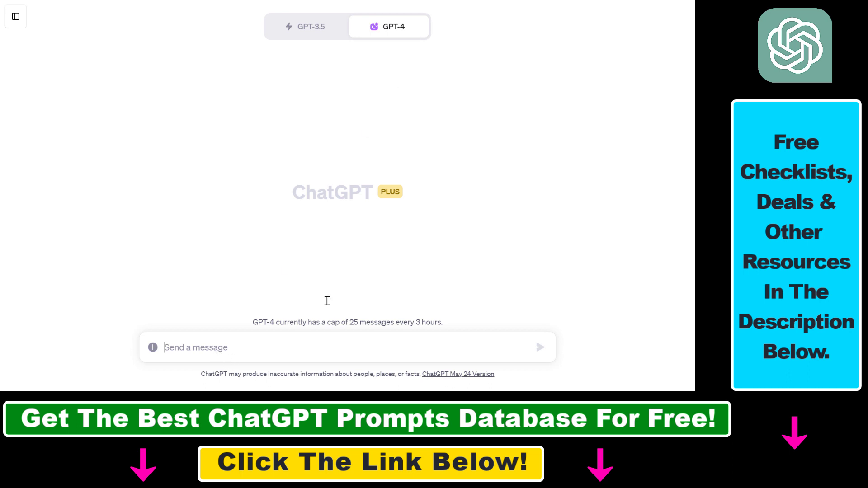
Step: Upload main.py and type 'analyze this code for me and explain to me how this code works.'
{"action": "left_click", "coordinate": [153, 347]}
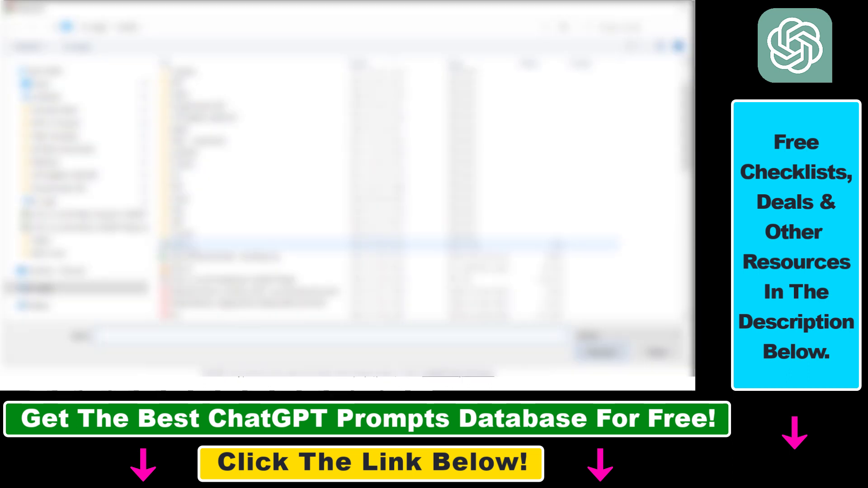
{"action": "left_click", "coordinate": [599, 352]}
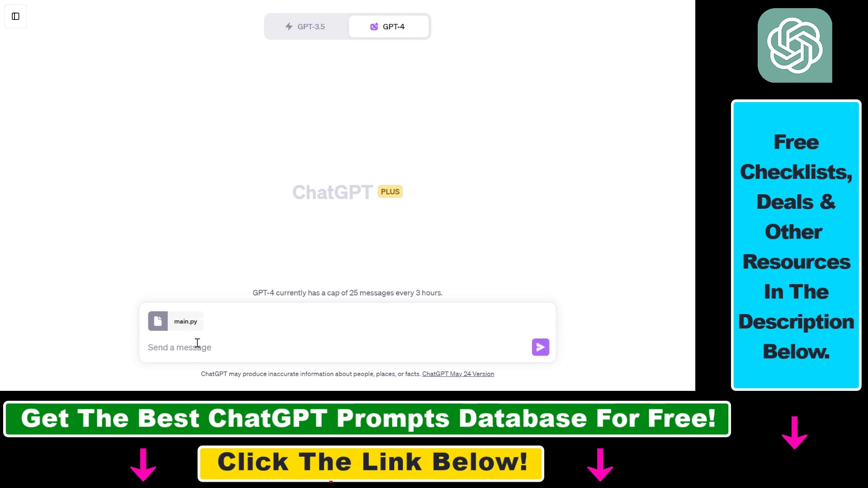
{"action": "type", "text": "analyze this code for me and explain to me how this code works."}
{"action": "key", "text": "shift+Return"}
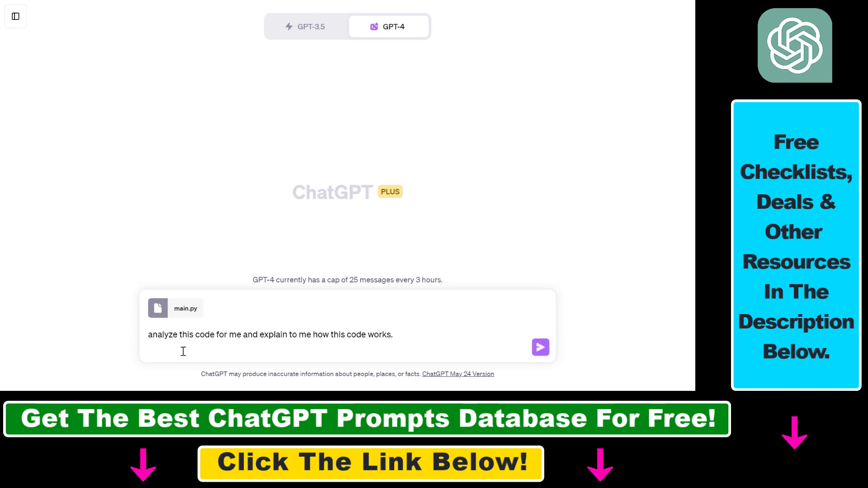
{"action": "left_click_drag", "start_coordinate": [152, 335], "coordinate": [393, 340]}
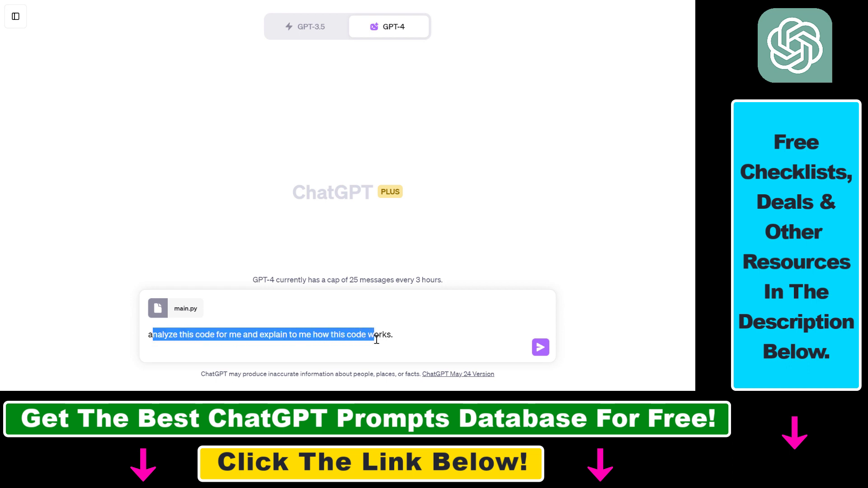
{"action": "left_click", "coordinate": [230, 338]}
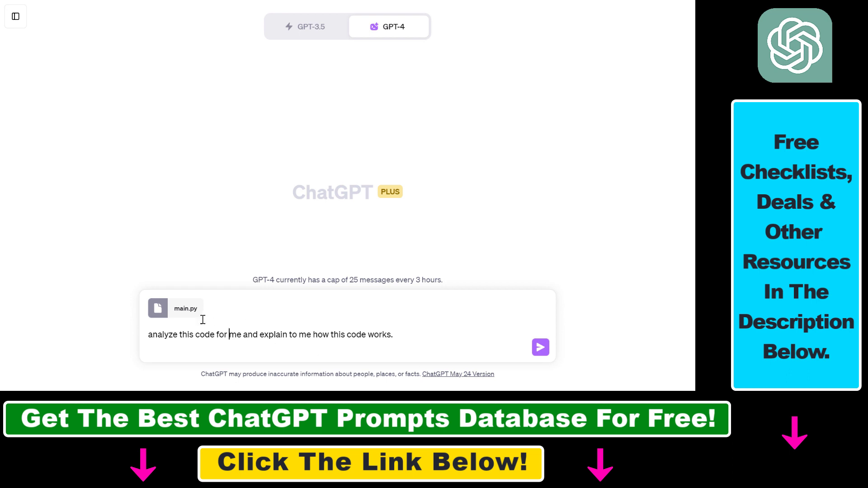
{"action": "left_click_drag", "start_coordinate": [163, 337], "coordinate": [272, 338]}
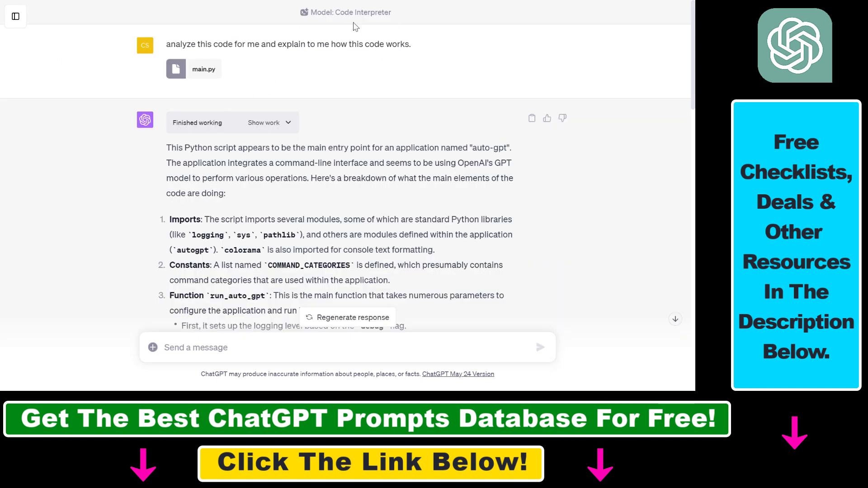
Step: Show the executed Python code's file-reading call, then hide the work again
{"action": "mouse_move", "coordinate": [272, 68]}
{"action": "left_click_drag", "start_coordinate": [298, 48], "coordinate": [431, 52]}
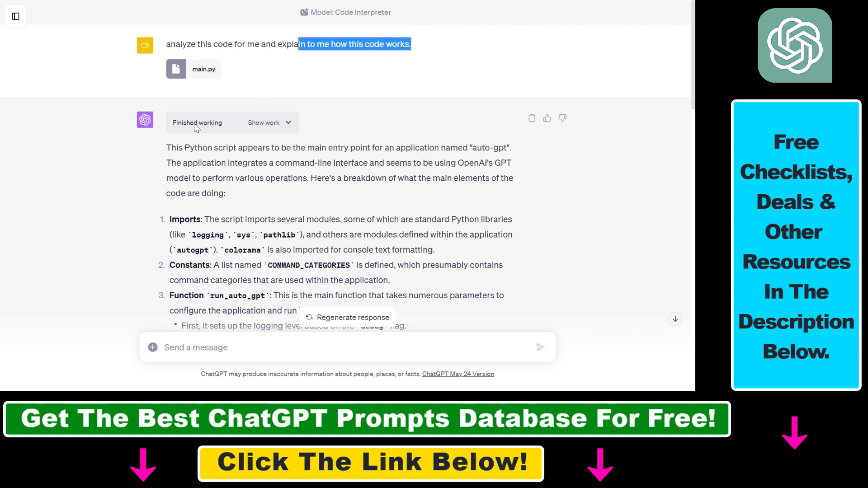
{"action": "left_click", "coordinate": [288, 124]}
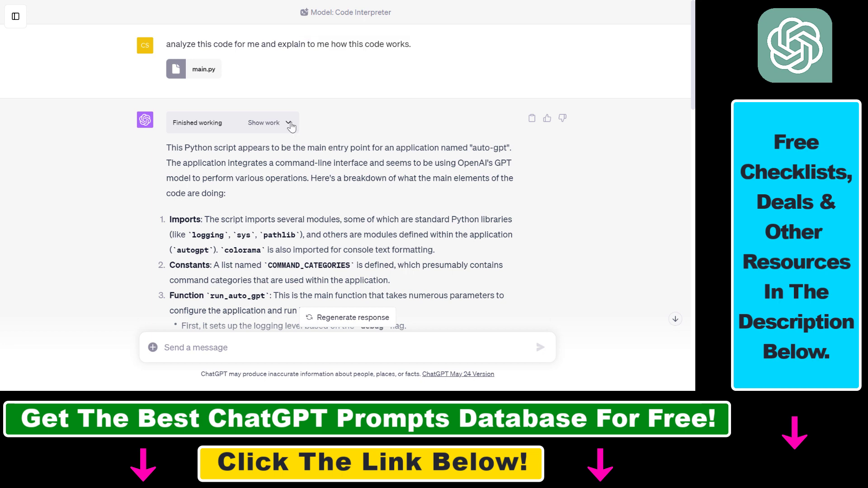
{"action": "left_click_drag", "start_coordinate": [266, 199], "coordinate": [316, 199]}
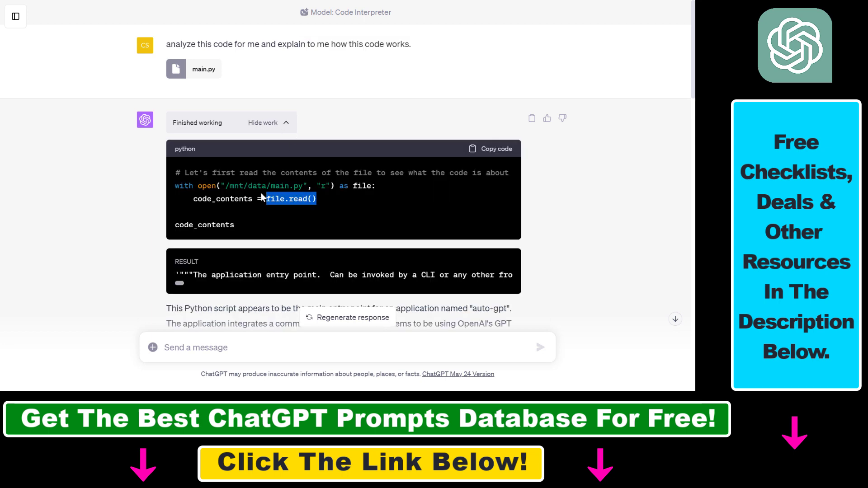
{"action": "left_click", "coordinate": [262, 122]}
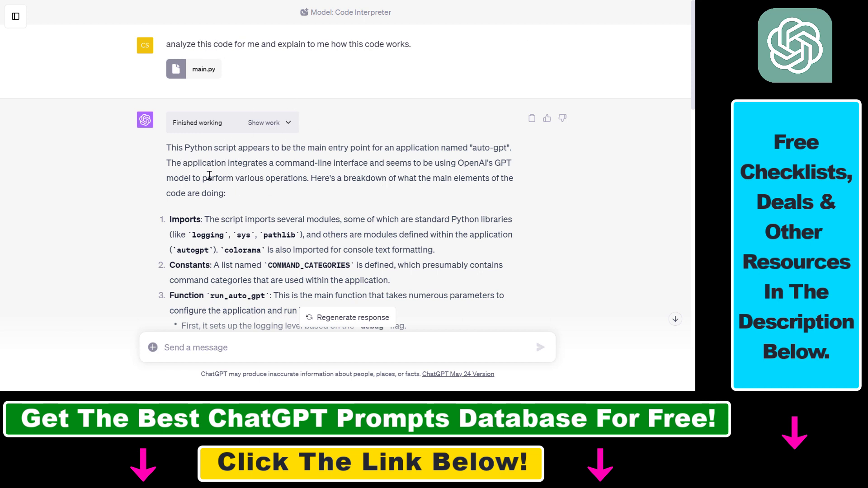
Step: Highlight the explanation's opening sentences describing the command-line application
{"action": "left_click_drag", "start_coordinate": [167, 147], "coordinate": [272, 151]}
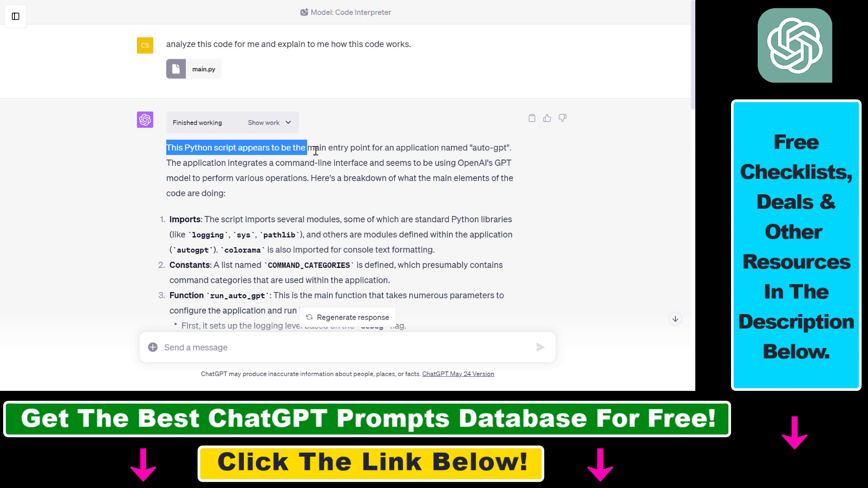
{"action": "left_click_drag", "start_coordinate": [272, 151], "coordinate": [508, 158]}
{"action": "mouse_move", "coordinate": [166, 163]}
{"action": "left_mouse_down"}
{"action": "mouse_move", "coordinate": [364, 165]}
{"action": "mouse_move", "coordinate": [311, 188]}
{"action": "mouse_move", "coordinate": [253, 185]}
{"action": "mouse_move", "coordinate": [505, 188]}
{"action": "mouse_move", "coordinate": [318, 199]}
{"action": "left_mouse_up"}
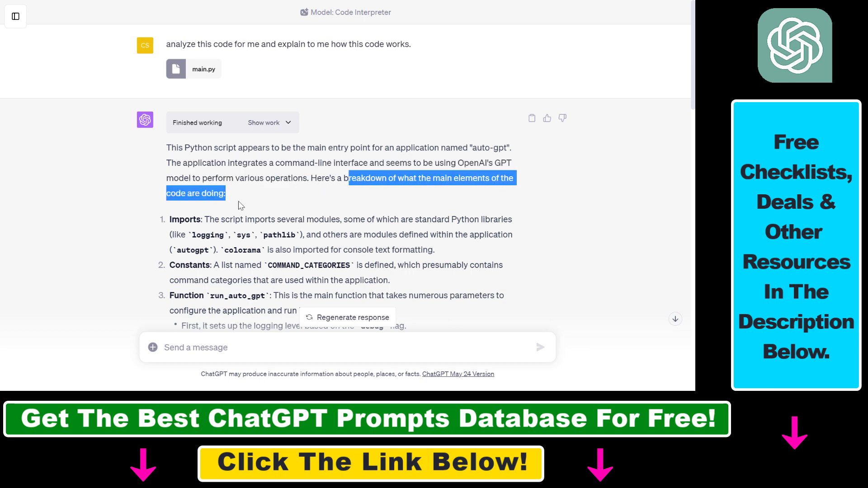
{"action": "left_click_drag", "start_coordinate": [214, 210], "coordinate": [171, 220]}
{"action": "scroll", "coordinate": [217, 213], "scroll_direction": "down", "scroll_amount": 3}
{"action": "left_click_drag", "start_coordinate": [181, 144], "coordinate": [286, 266]}
{"action": "scroll", "coordinate": [263, 253], "scroll_direction": "down", "scroll_amount": 1}
{"action": "scroll", "coordinate": [264, 235], "scroll_direction": "down", "scroll_amount": 4}
{"action": "scroll", "coordinate": [269, 204], "scroll_direction": "up", "scroll_amount": 2}
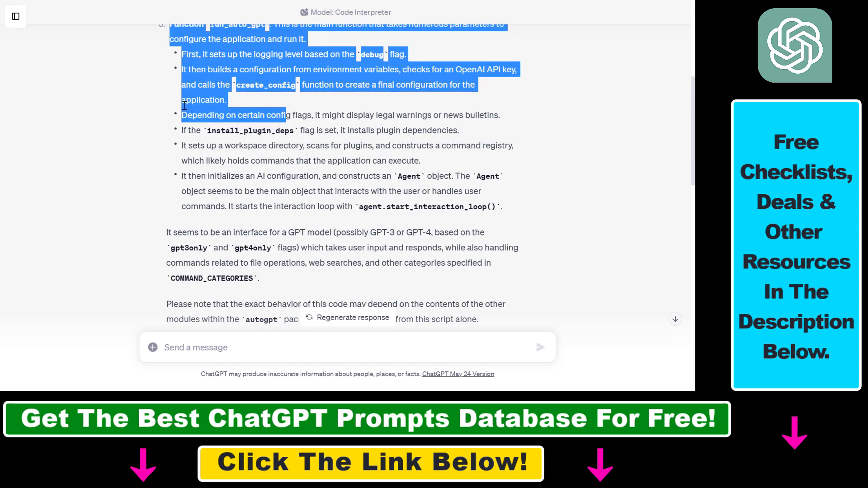
{"action": "left_click", "coordinate": [269, 194]}
{"action": "scroll", "coordinate": [270, 194], "scroll_direction": "down", "scroll_amount": 4}
{"action": "left_click_drag", "start_coordinate": [166, 185], "coordinate": [369, 199]}
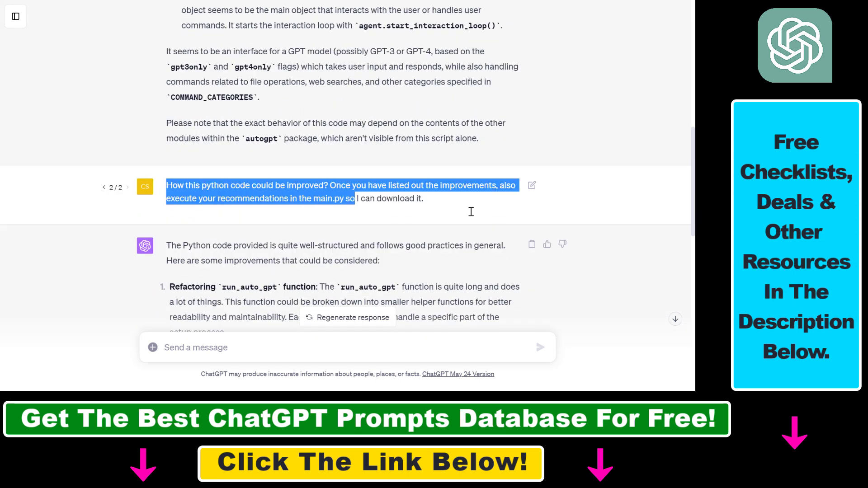
{"action": "left_click_drag", "start_coordinate": [483, 212], "coordinate": [289, 218]}
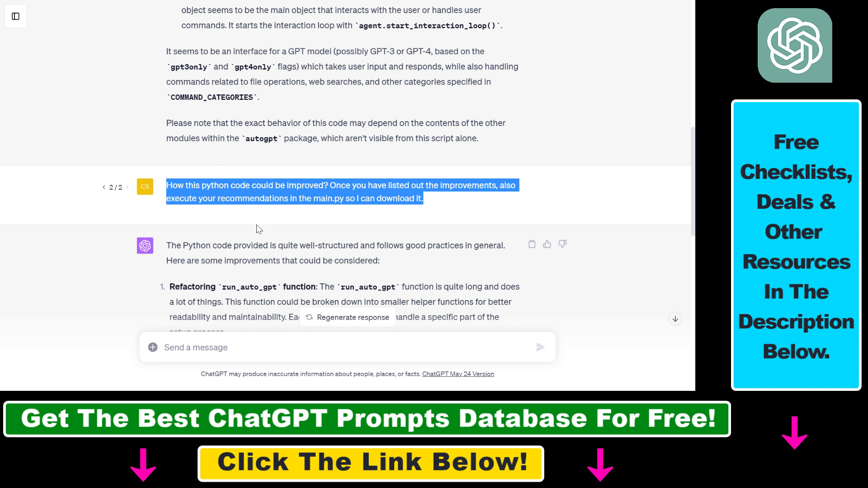
{"action": "left_click", "coordinate": [313, 187]}
{"action": "mouse_move", "coordinate": [335, 187]}
{"action": "left_mouse_down"}
{"action": "mouse_move", "coordinate": [495, 186]}
{"action": "mouse_move", "coordinate": [329, 203]}
{"action": "mouse_move", "coordinate": [402, 203]}
{"action": "left_mouse_up"}
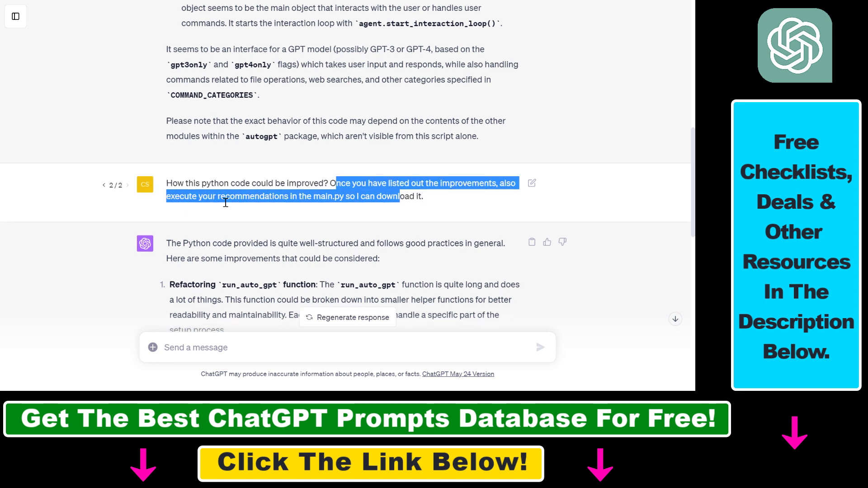
{"action": "left_click_drag", "start_coordinate": [180, 286], "coordinate": [251, 249]}
{"action": "scroll", "coordinate": [224, 196], "scroll_direction": "down", "scroll_amount": 4}
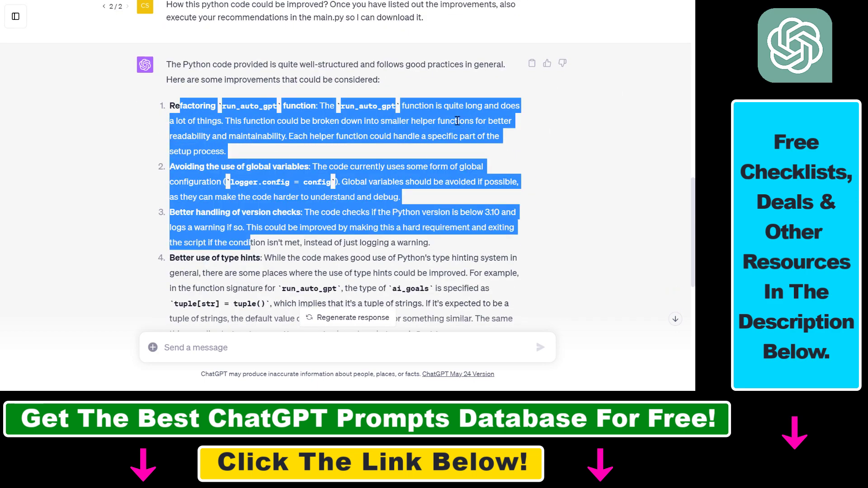
{"action": "left_click_drag", "start_coordinate": [201, 105], "coordinate": [385, 272]}
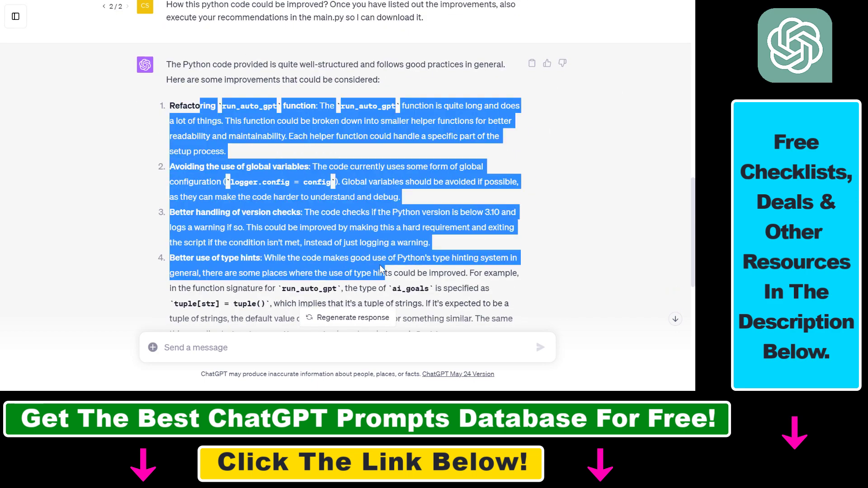
{"action": "scroll", "coordinate": [378, 264], "scroll_direction": "down", "scroll_amount": 4}
{"action": "scroll", "coordinate": [193, 219], "scroll_direction": "down", "scroll_amount": 4}
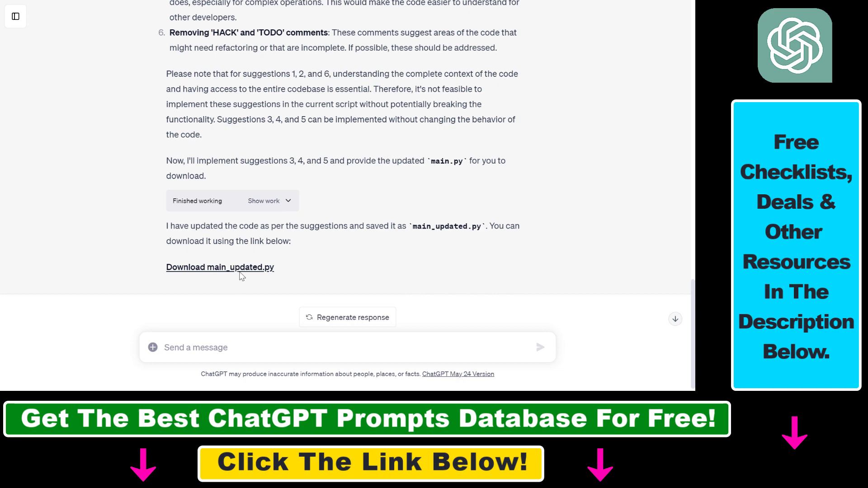
{"action": "scroll", "coordinate": [216, 269], "scroll_direction": "up", "scroll_amount": 5}
{"action": "scroll", "coordinate": [202, 265], "scroll_direction": "up", "scroll_amount": 10}
{"action": "scroll", "coordinate": [201, 266], "scroll_direction": "up", "scroll_amount": 7}
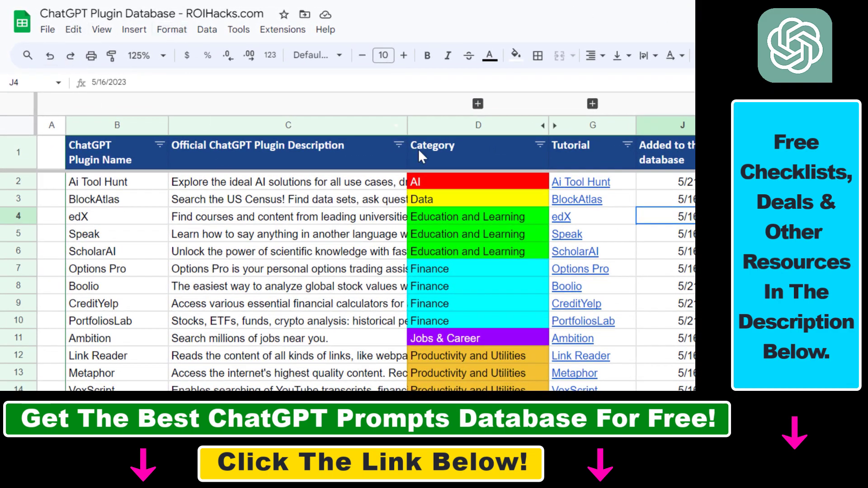
{"action": "left_click", "coordinate": [420, 152]}
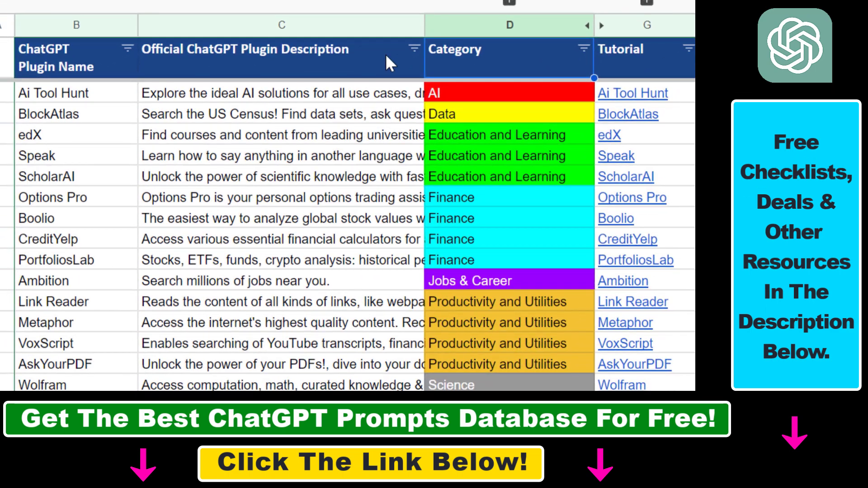
{"action": "left_click", "coordinate": [99, 62]}
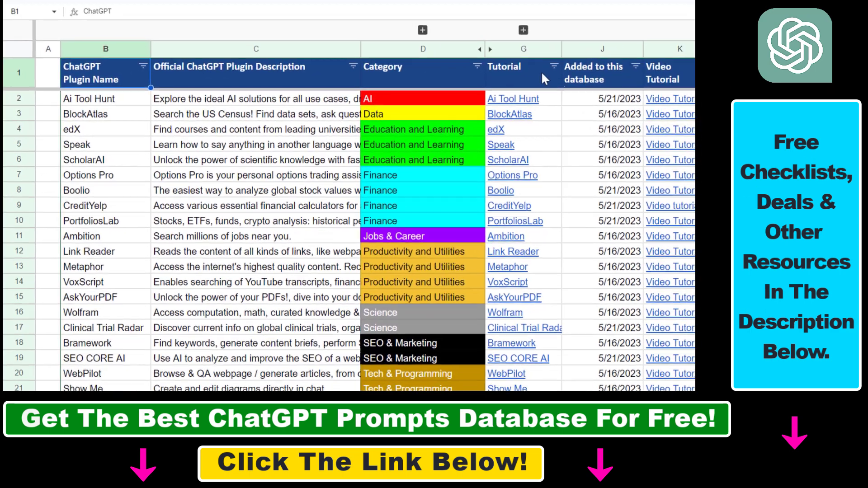
{"action": "left_click", "coordinate": [592, 75]}
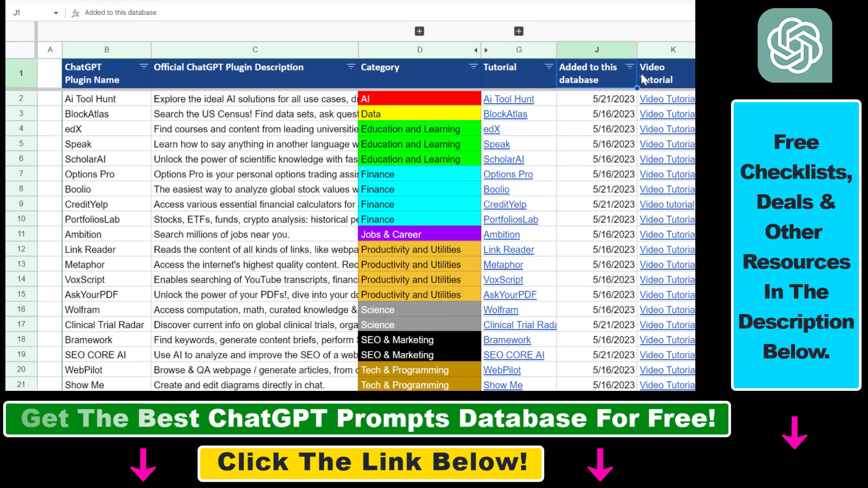